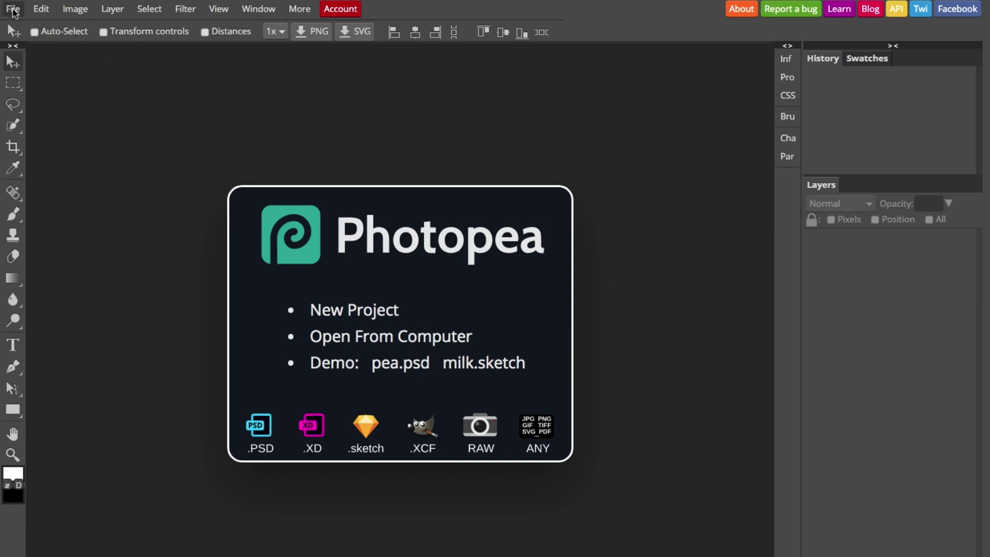
Open the file Channel Art Template (Photoshop).psd.
left_click(13, 8)
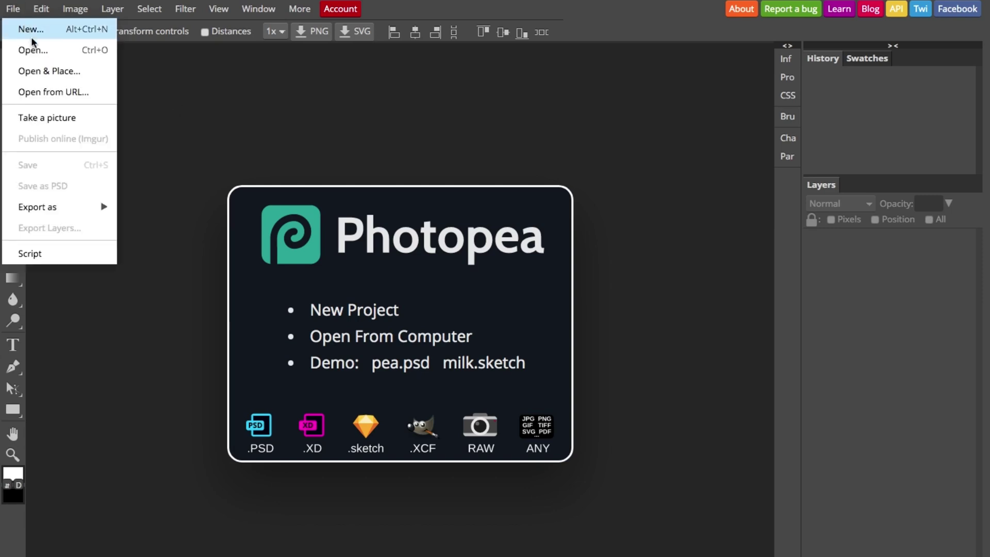
left_click(55, 54)
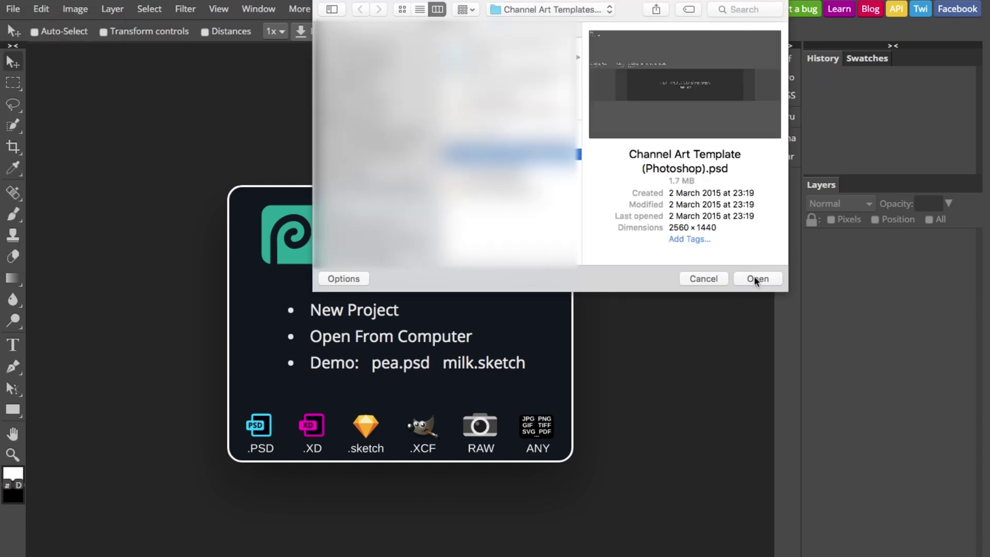
key("Return")
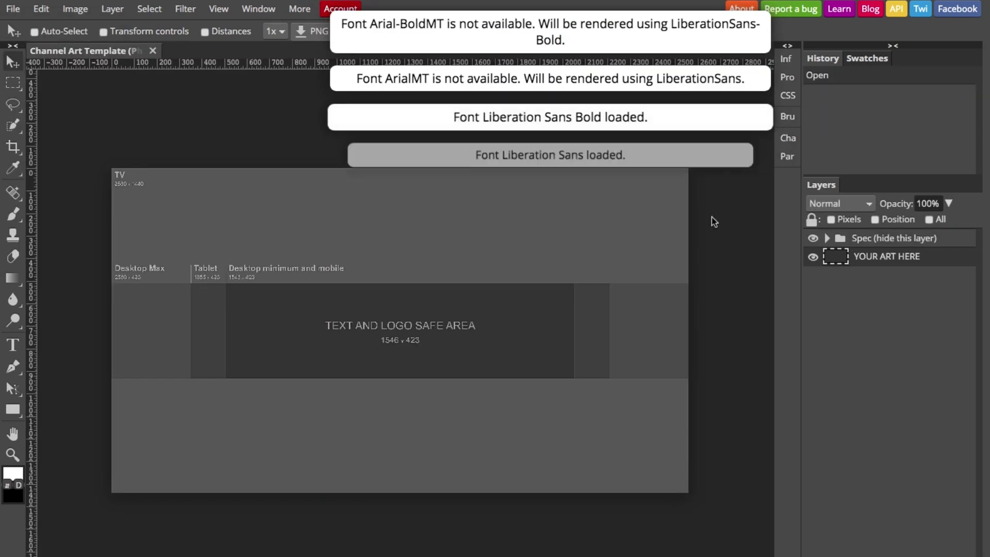
Place the Gradient-background image into the template at 100% size so it covers the whole canvas.
left_click(13, 9)
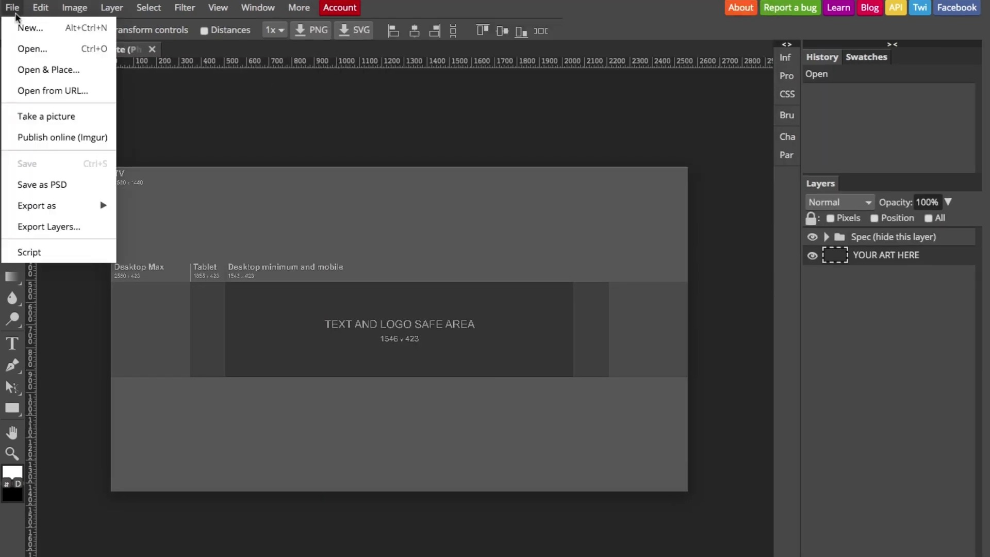
left_click(44, 70)
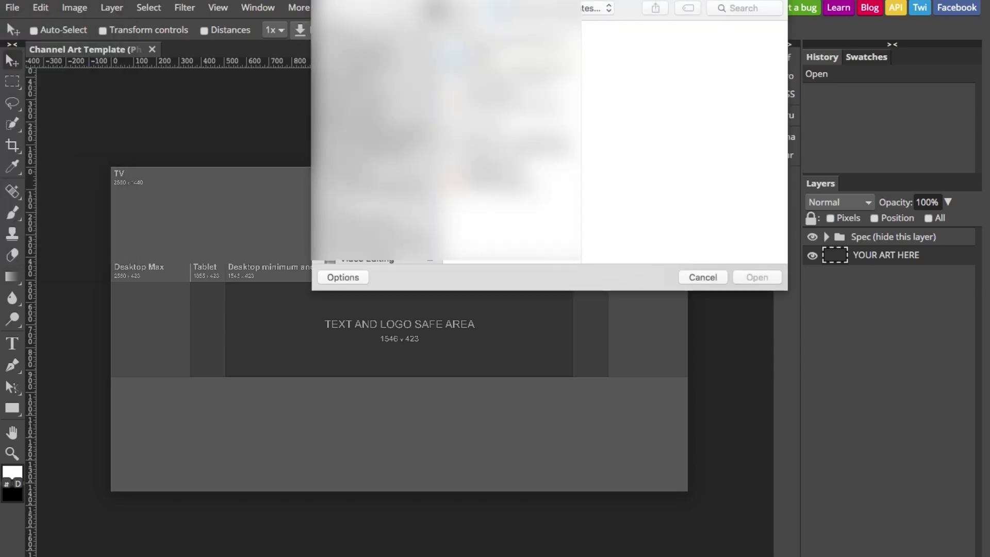
left_click(753, 279)
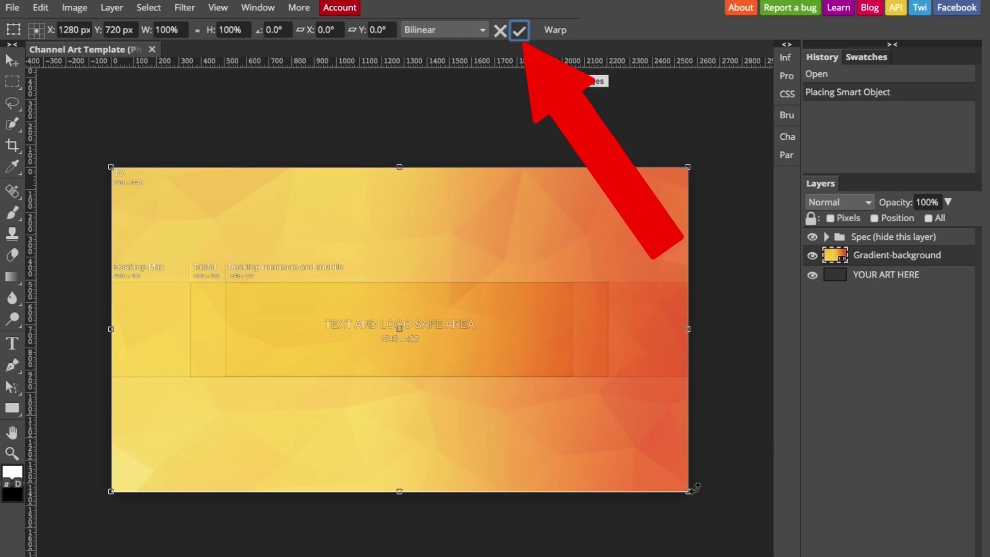
left_click(520, 31)
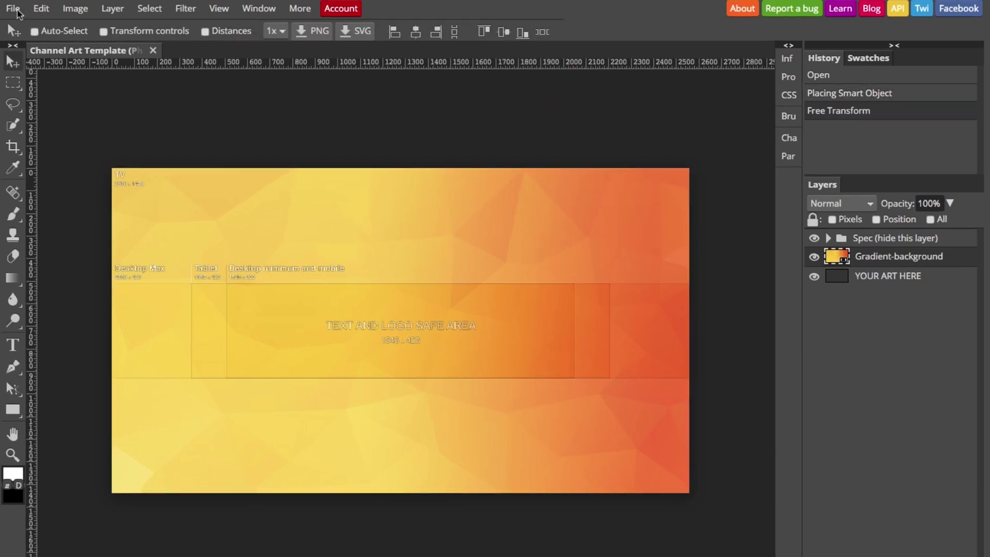
Place the main cut-out portrait image into the template above the gradient background.
left_click(13, 9)
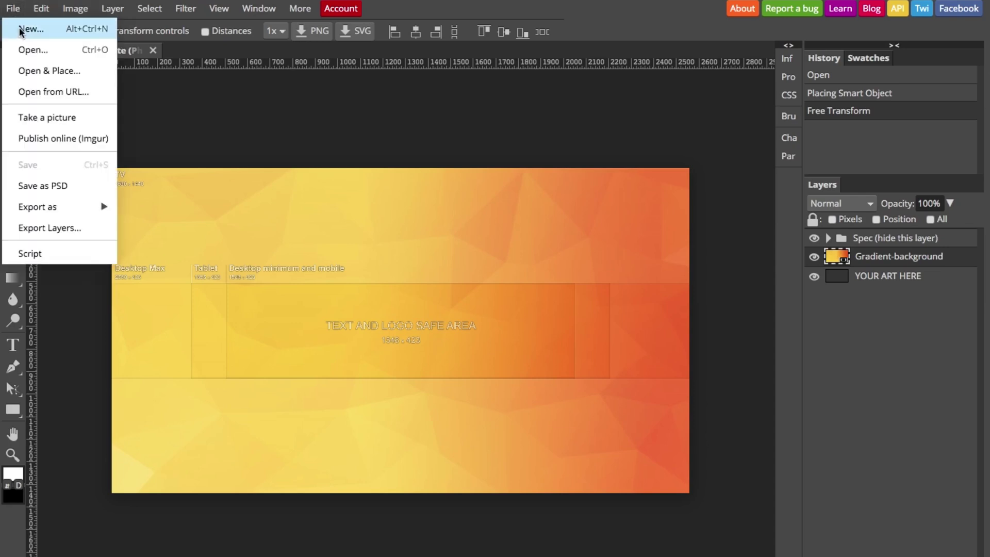
left_click(31, 67)
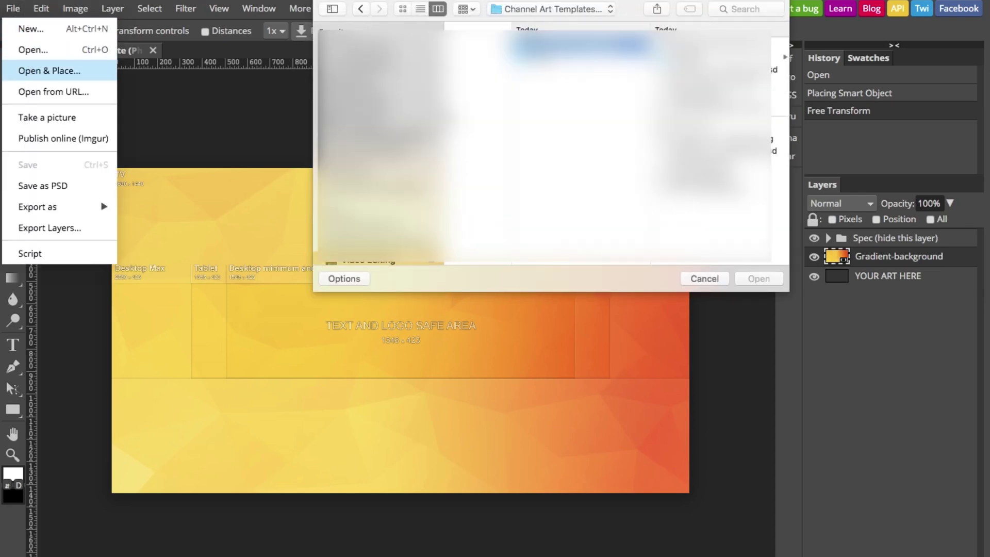
left_click(656, 153)
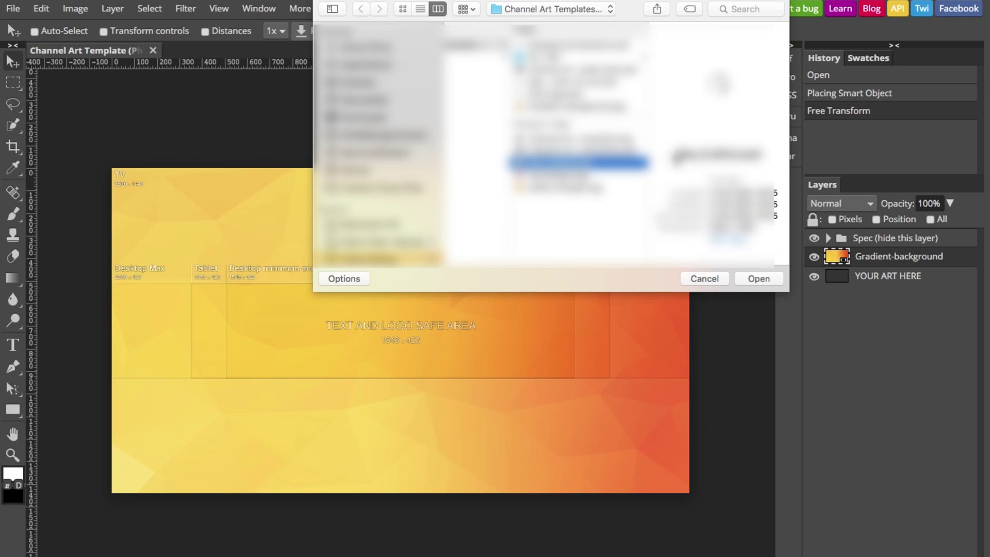
key("Return")
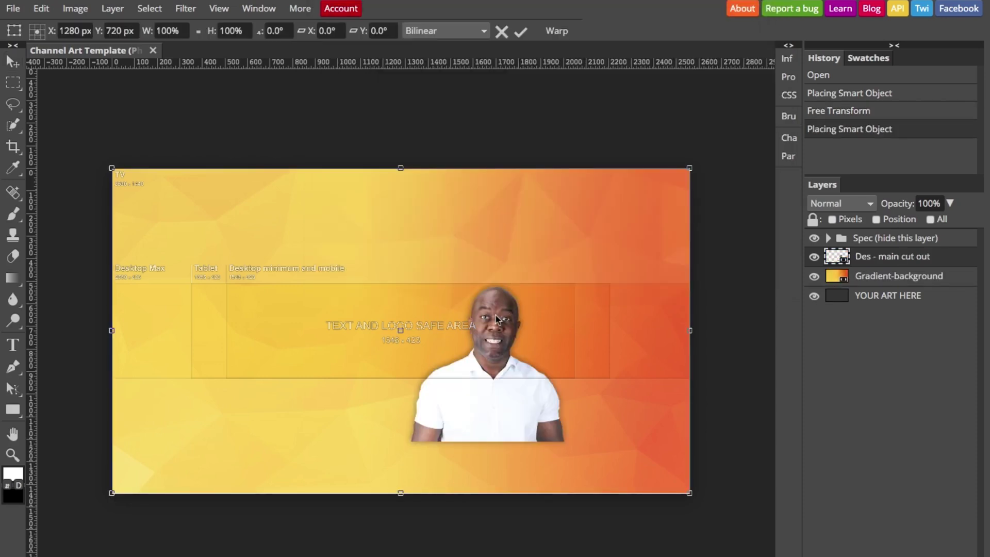
Scale the portrait cut-out to 59% and position it within the safe area, right of its centre.
left_click_drag(513, 315, 597, 207)
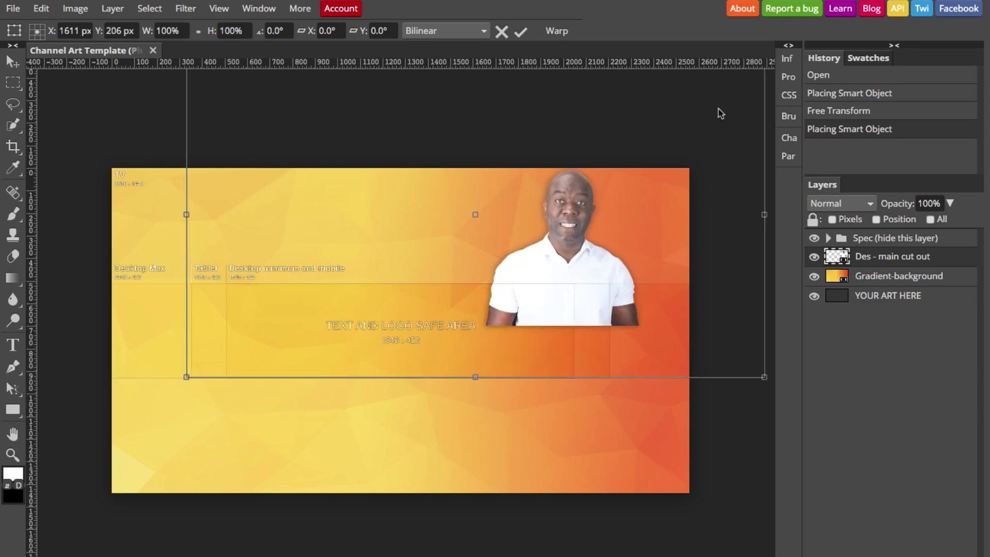
left_click_drag(765, 377, 680, 315)
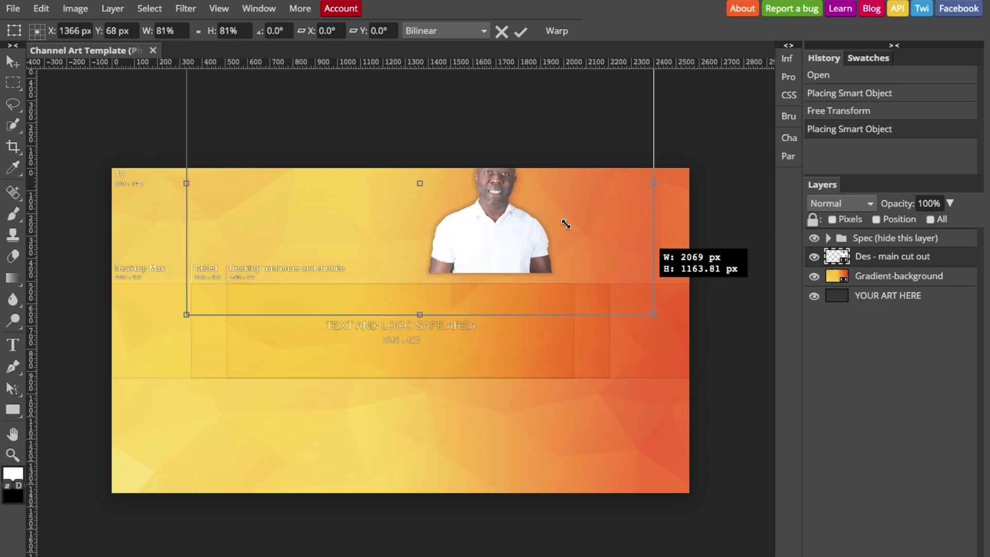
left_click_drag(521, 245, 546, 315)
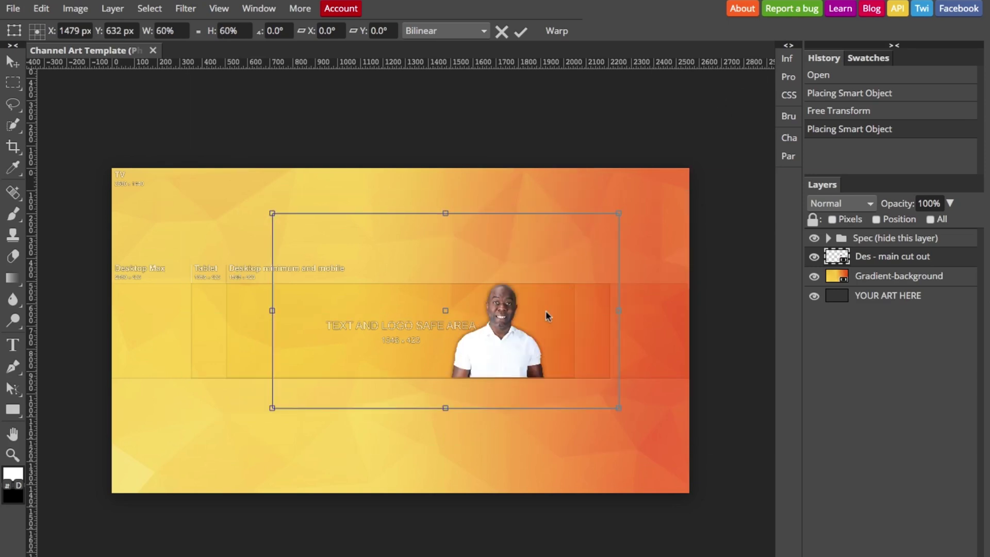
left_click(521, 33)
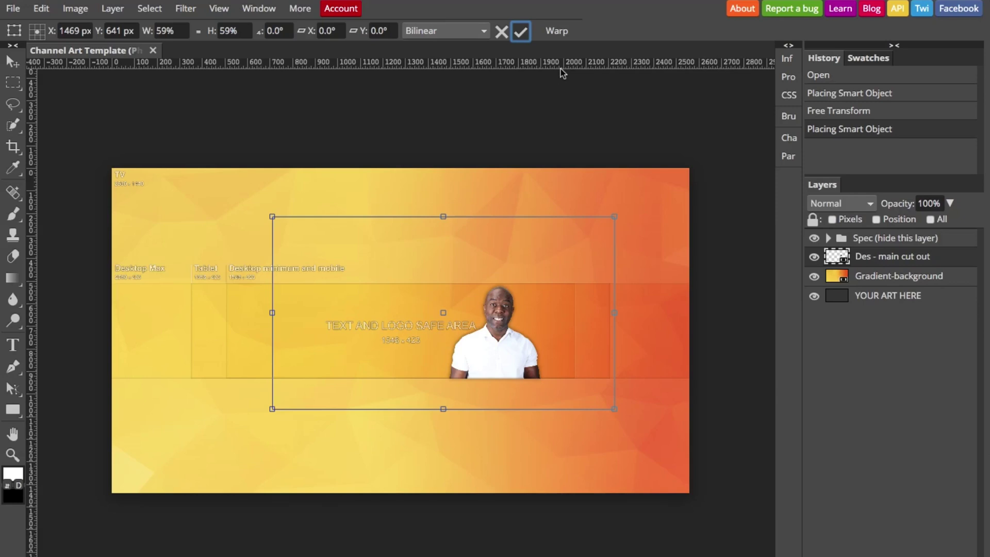
key("Return")
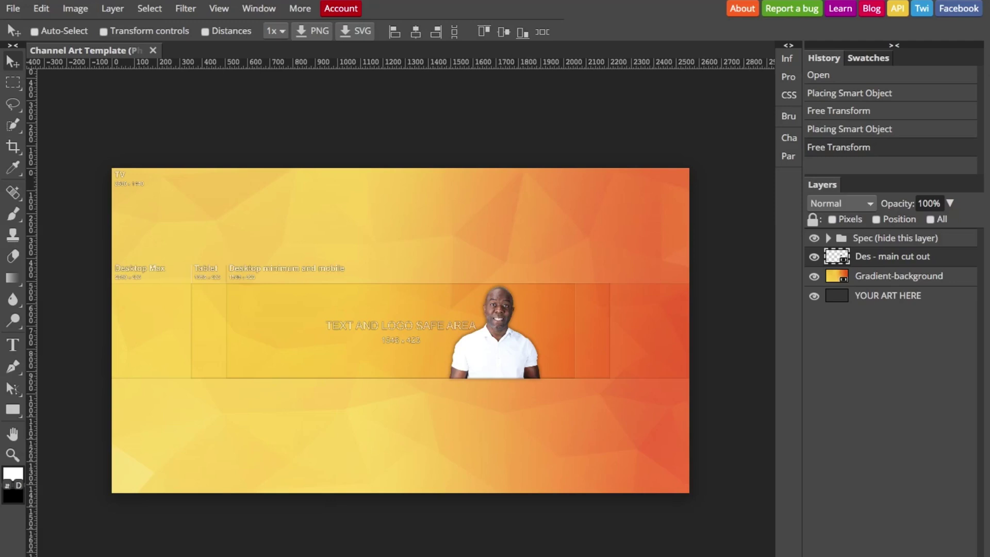
Place the DHD logo and move it close to the portrait at the safe area's lower right corner.
left_click(13, 8)
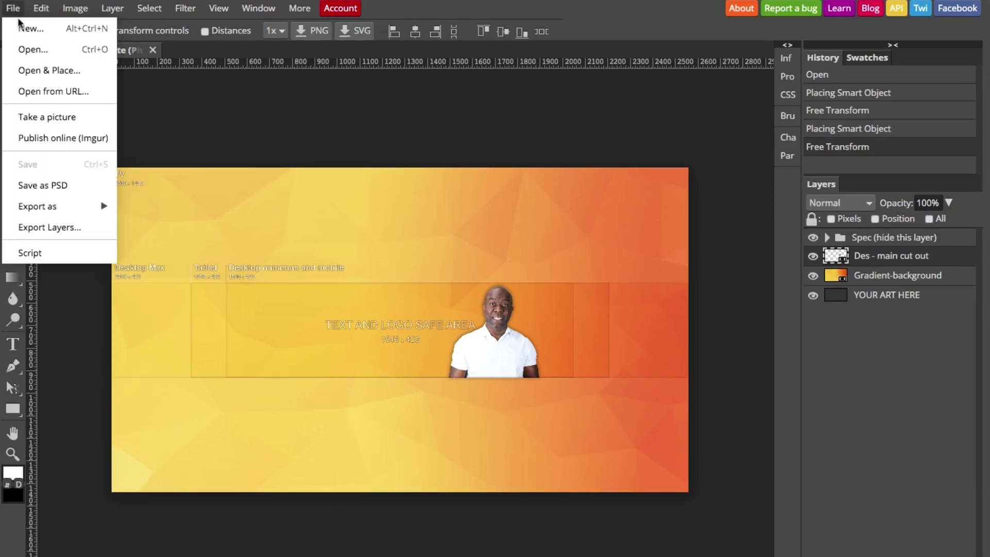
left_click(52, 71)
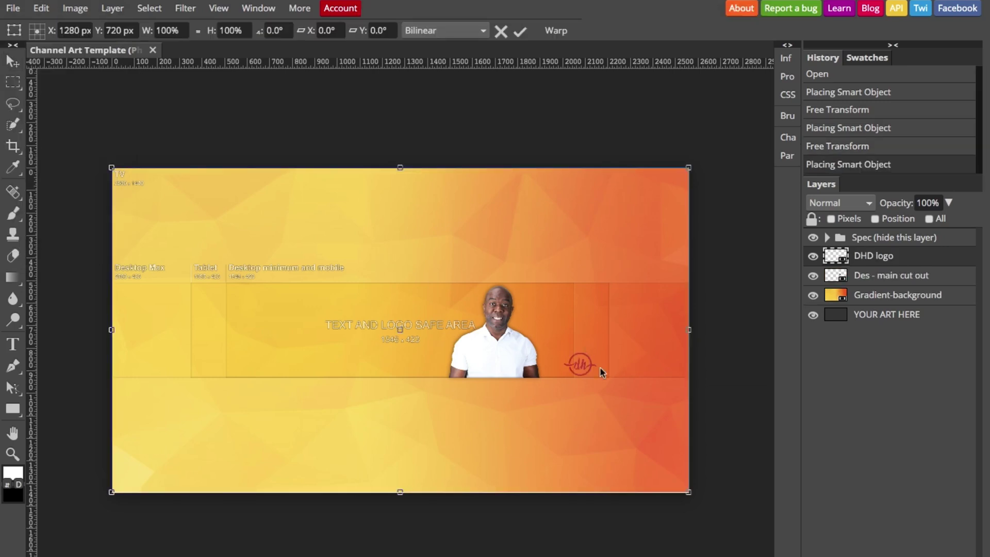
left_click_drag(600, 371, 577, 372)
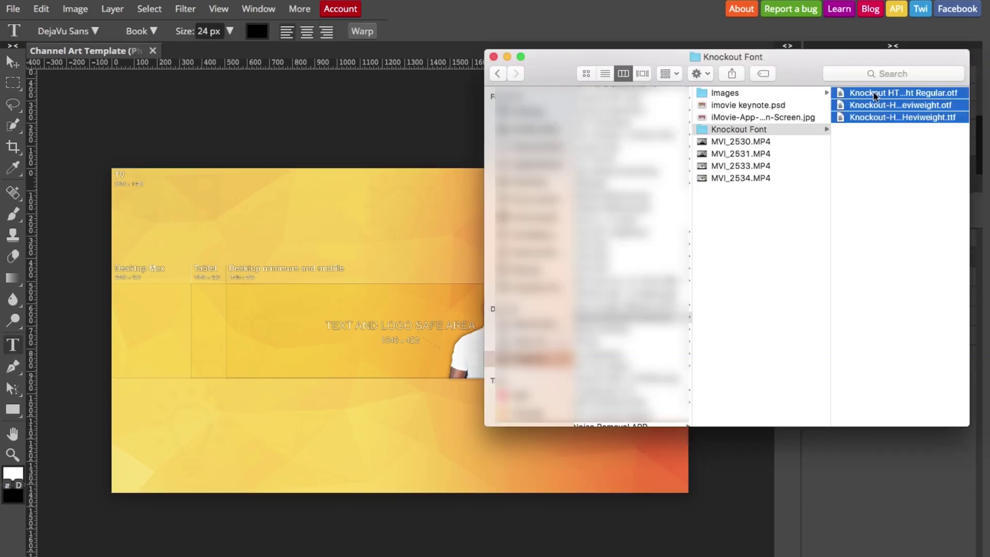
Load the three Knockout font files, keep them for next time, and choose Knockout HTF49 Liteweight as the text font.
left_click_drag(876, 98, 386, 132)
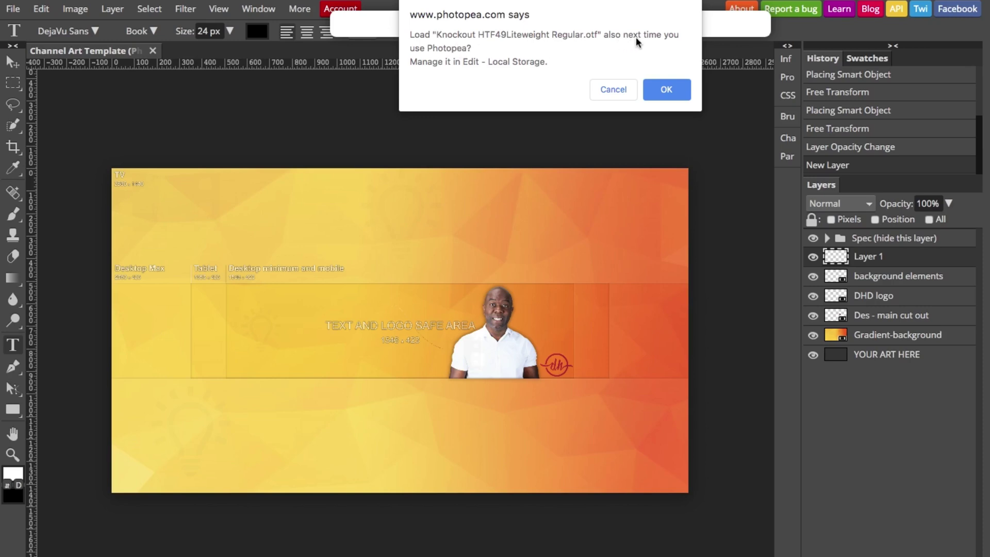
left_click(666, 89)
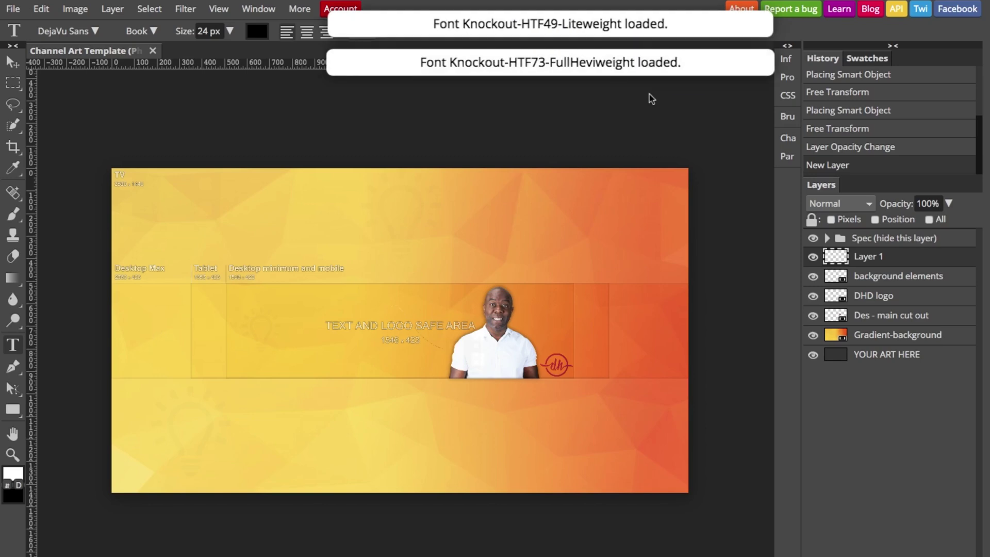
left_click(96, 31)
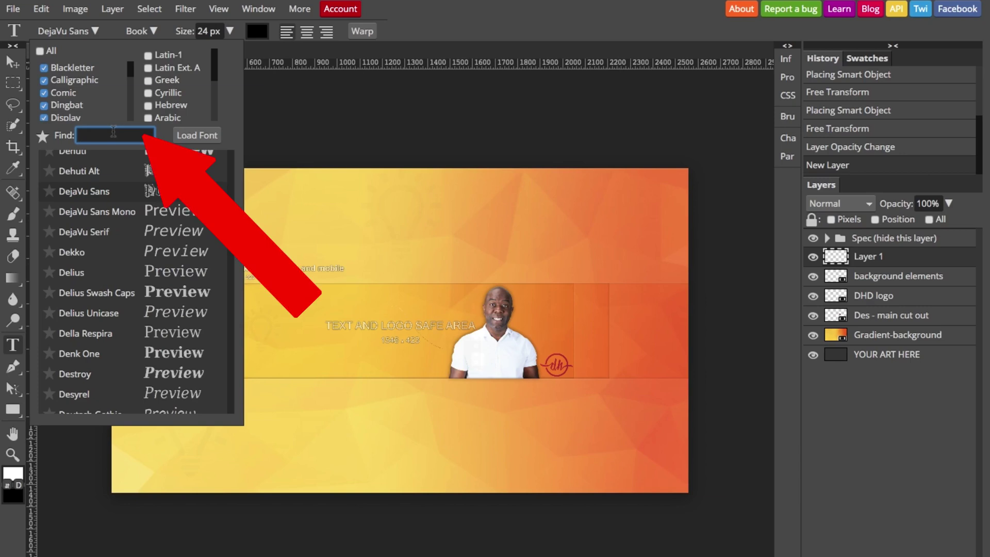
left_click(113, 135)
type("knoc")
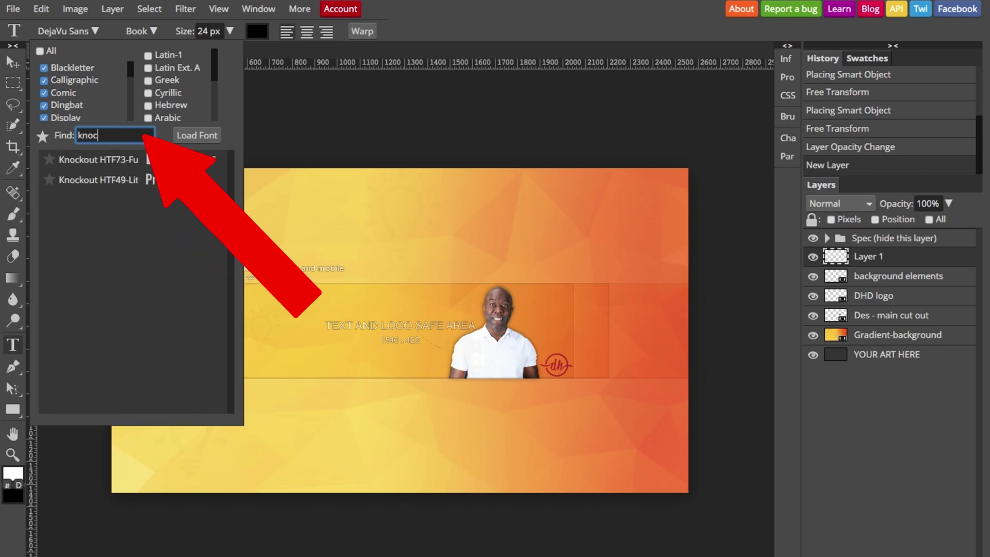
left_click(106, 180)
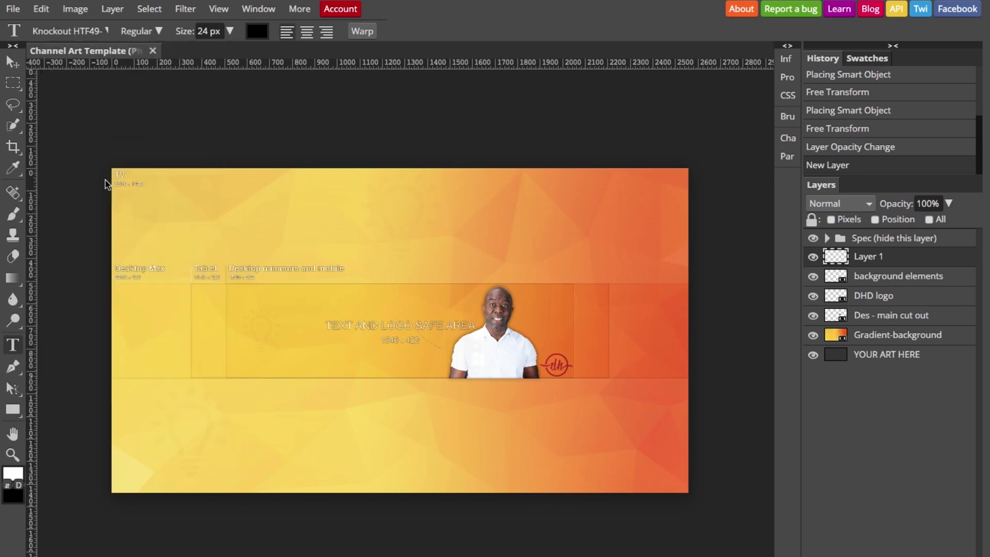
Add the channel owner's name in capitals at 162 px and move it just left of the portrait.
left_click(295, 314)
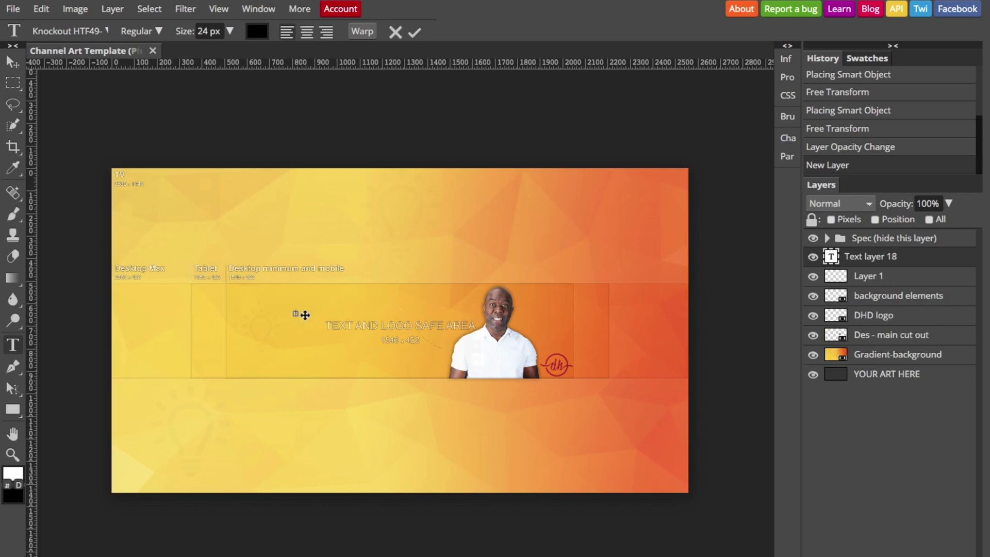
type("DES HERBERT")
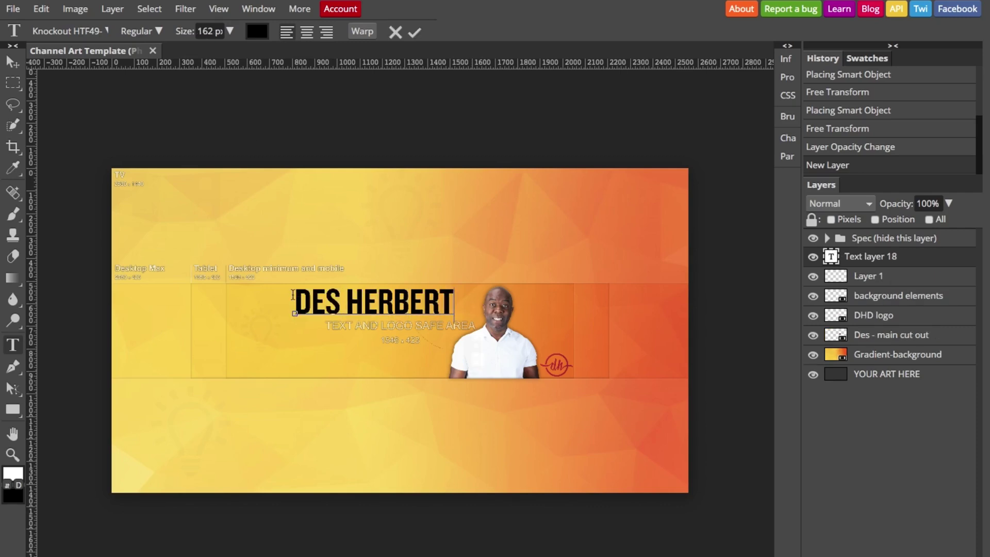
left_click(415, 32)
key("v")
left_click_drag(398, 304, 423, 320)
Add the tagline "HELPING YOU GET ONLINE WITH VIDEO" below the name and set its size to 43 px.
key("t")
left_click(283, 346)
type("HELPING YOU GET ON")
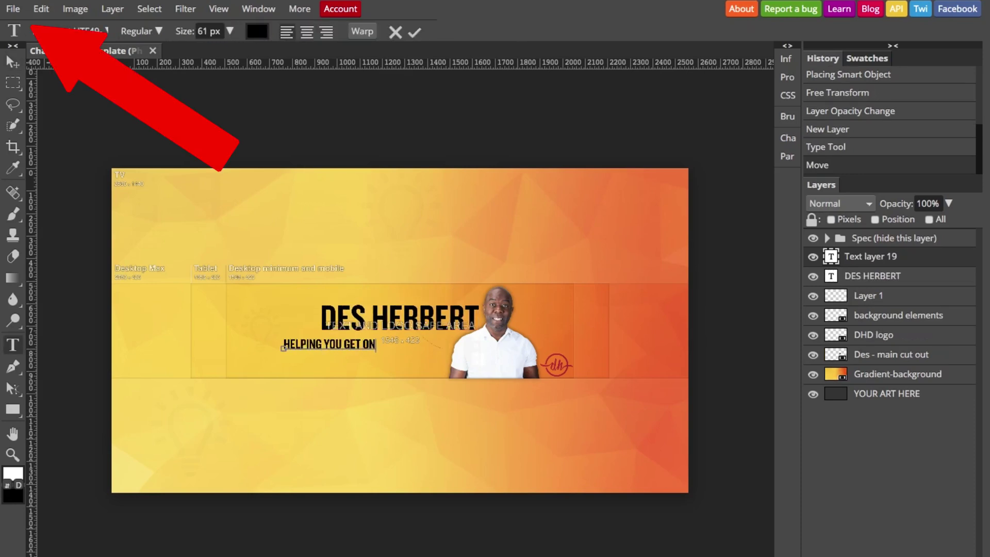
type("LINE WITH VIDEO")
key("ctrl+a")
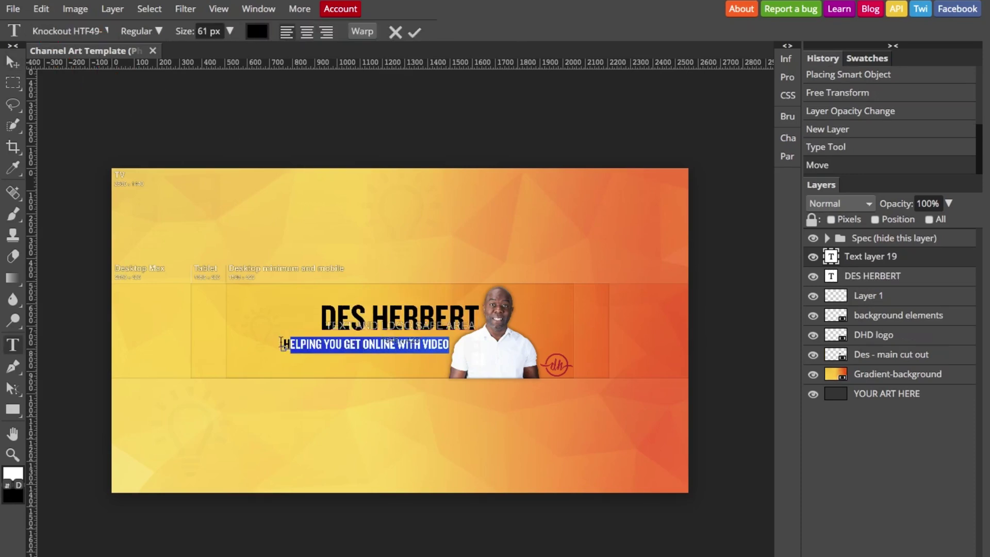
left_click(230, 31)
left_click_drag(217, 49, 204, 49)
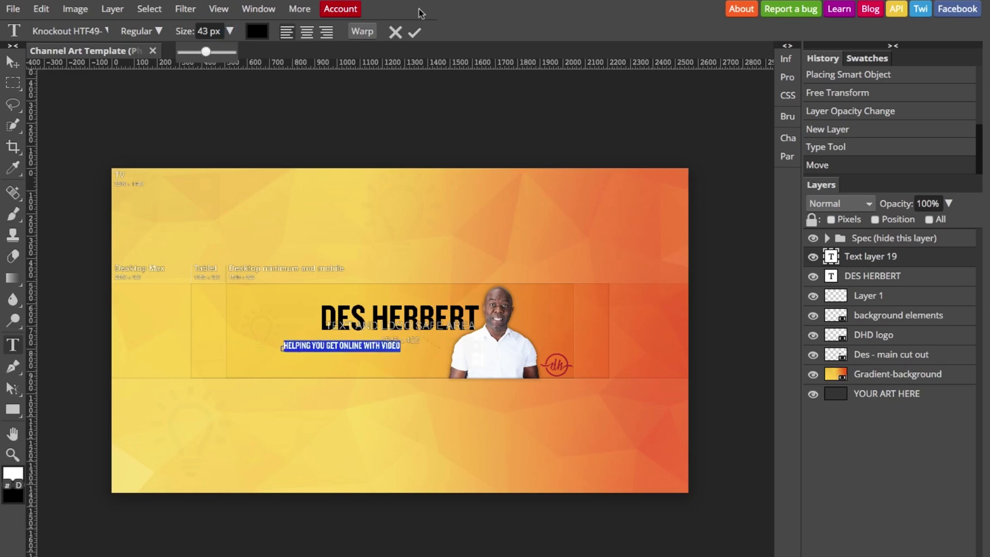
left_click(415, 32)
key("v")
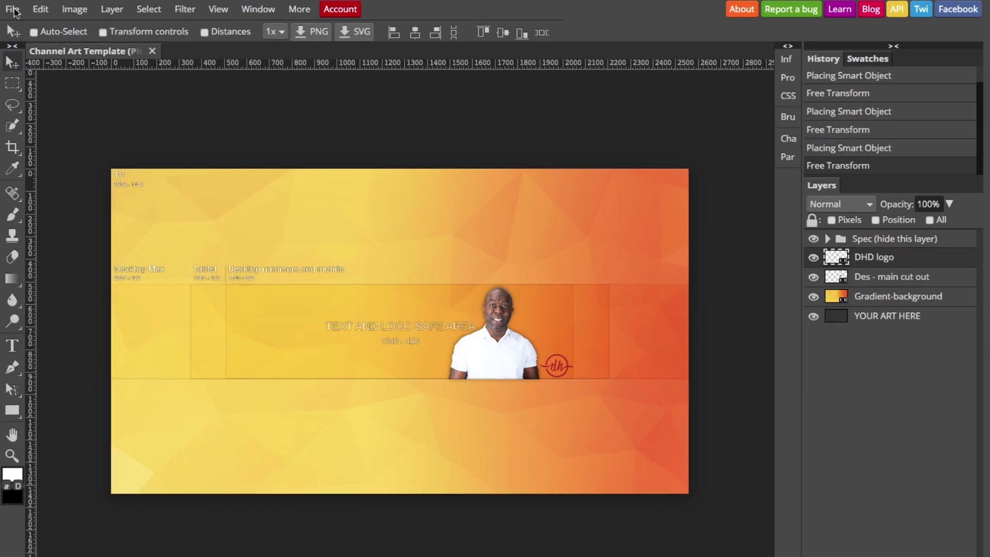
Place the background elements image across the canvas above the logo and toggle its layer's visibility.
left_click(13, 9)
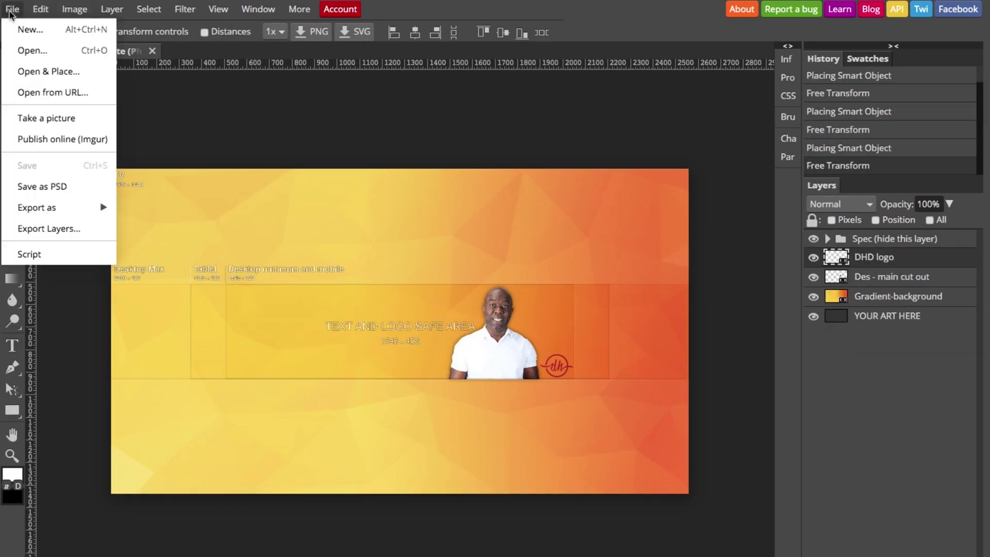
left_click(52, 72)
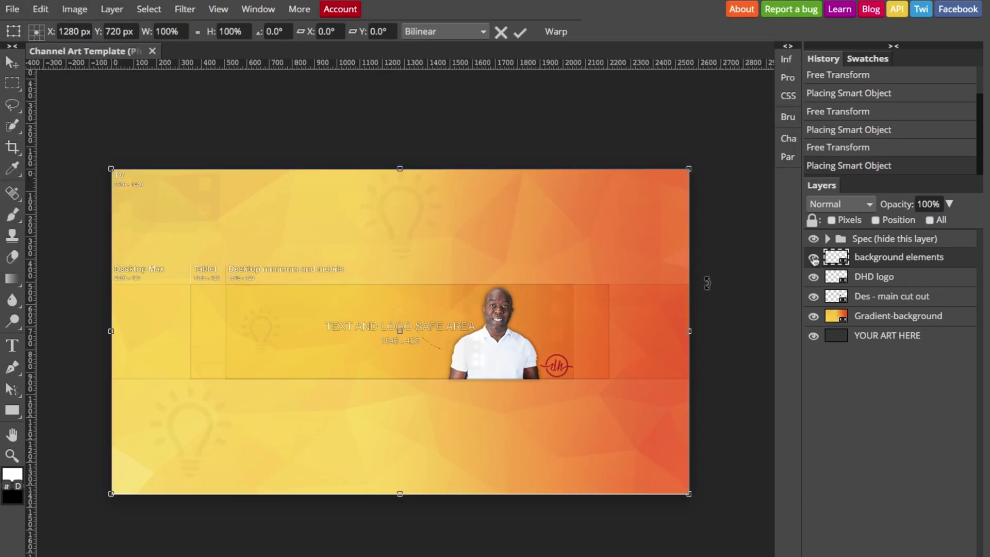
left_click(815, 260)
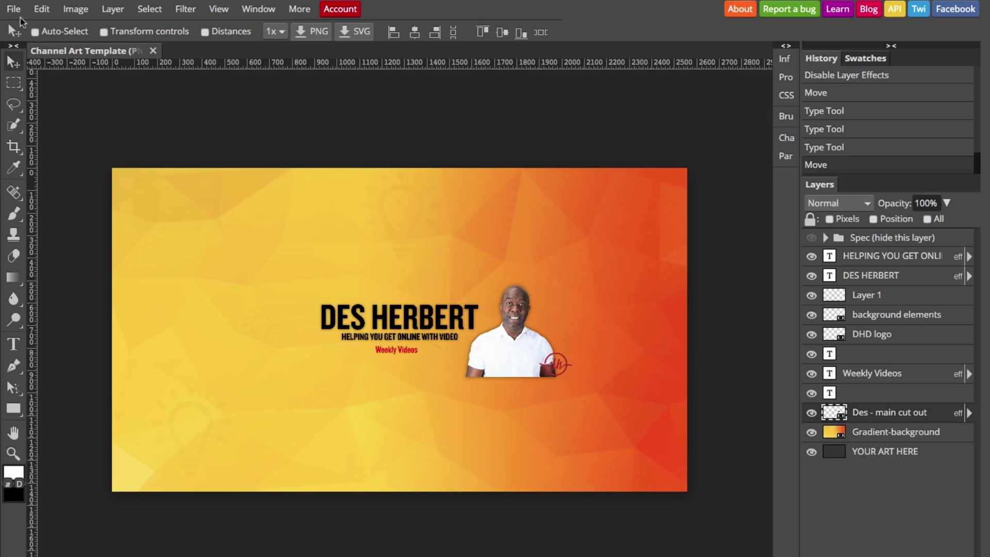
Export the banner as a 2560 × 1440 px JPG at 98% quality.
left_click(16, 8)
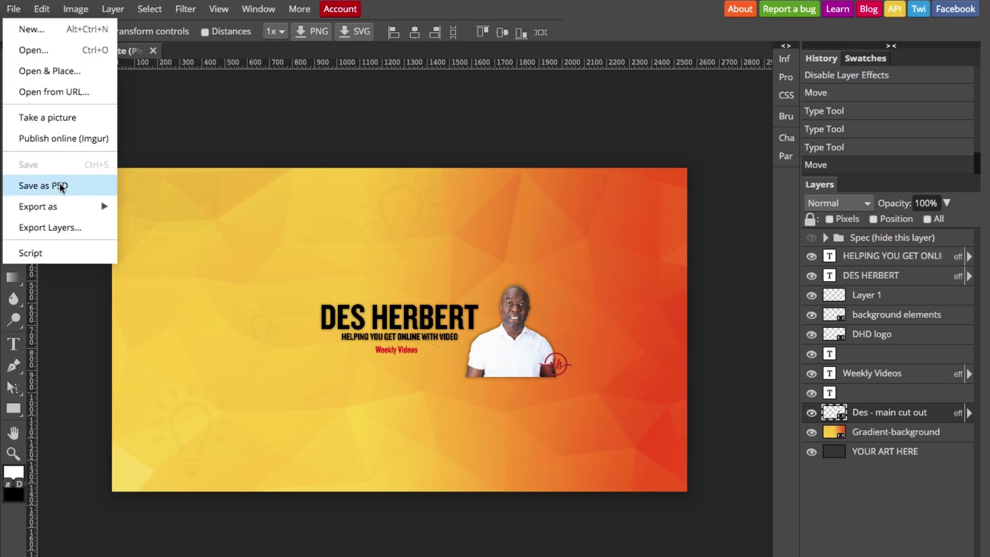
mouse_move(60, 205)
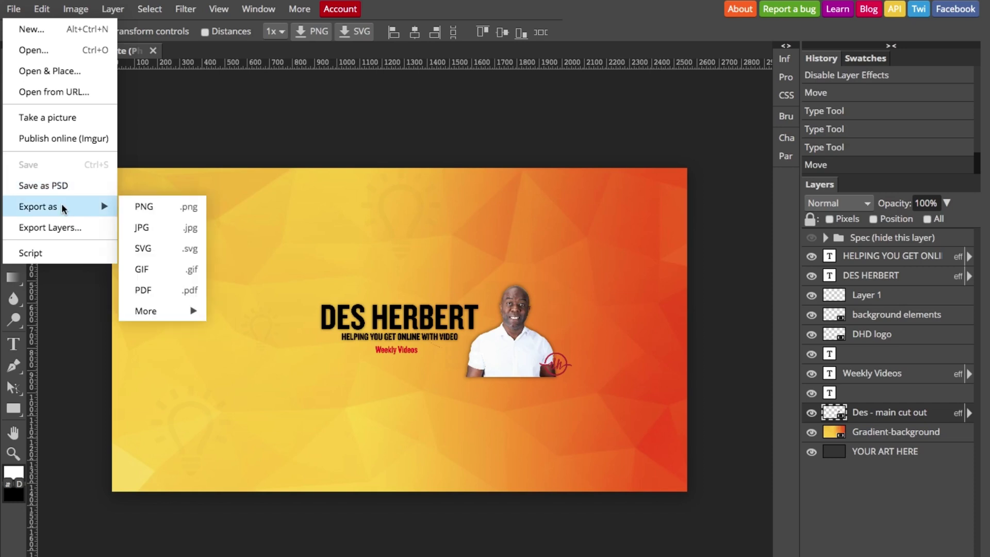
left_click(150, 226)
left_click_drag(547, 223, 585, 223)
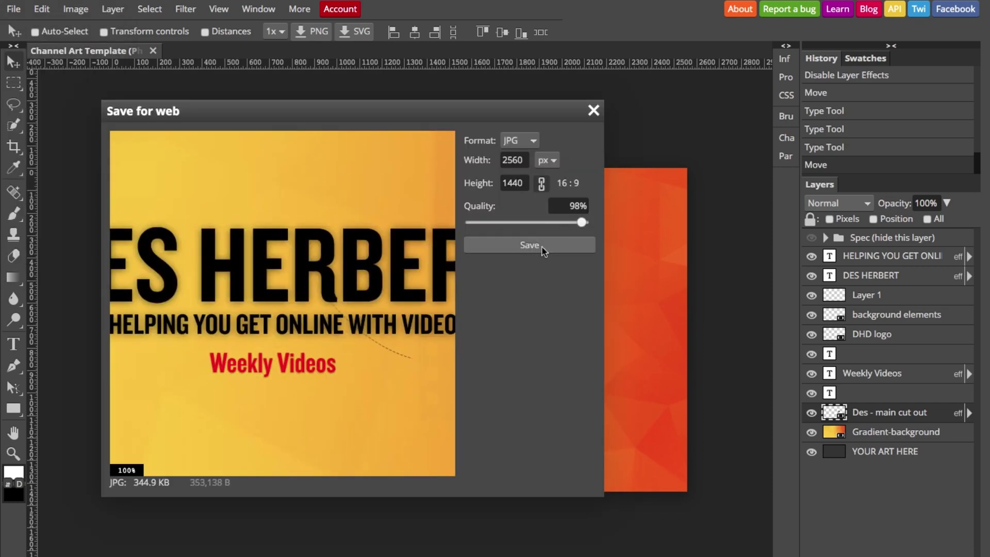
left_click(580, 246)
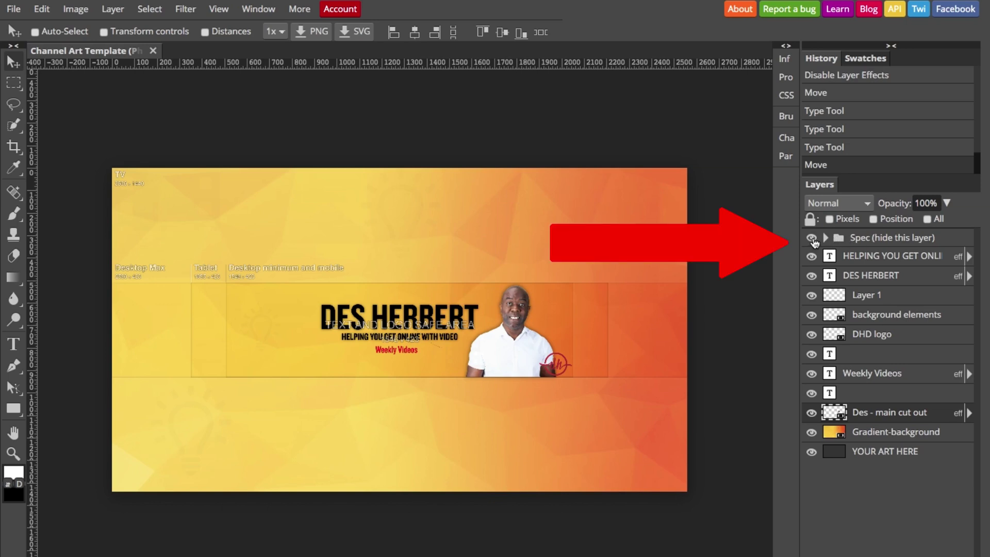
Hide the Spec guide folder and save the project as a PSD.
left_click(812, 239)
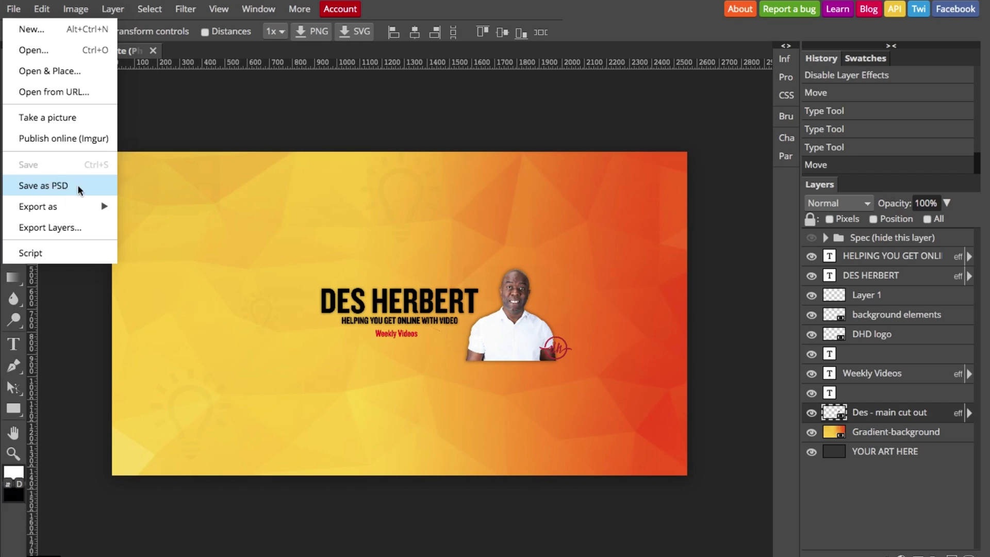
left_click(77, 185)
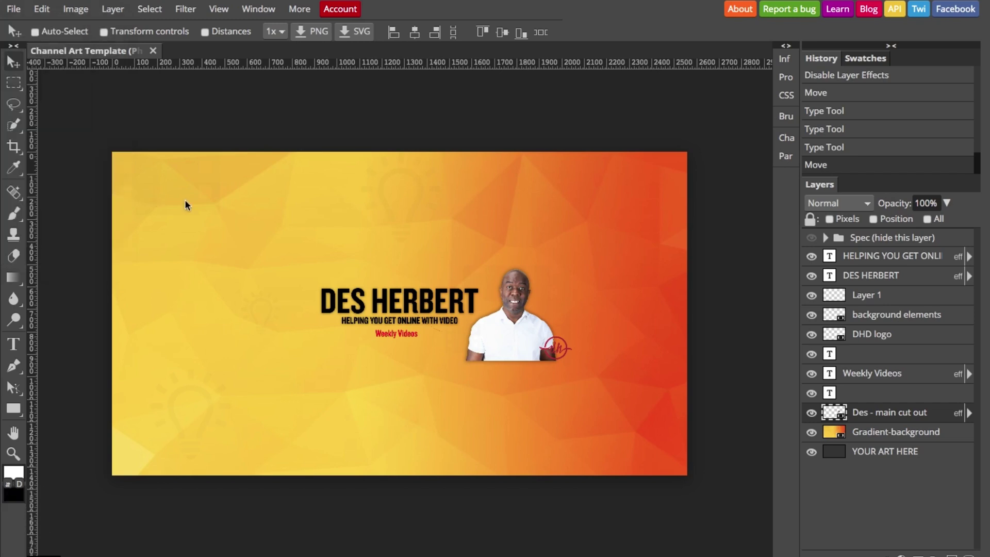